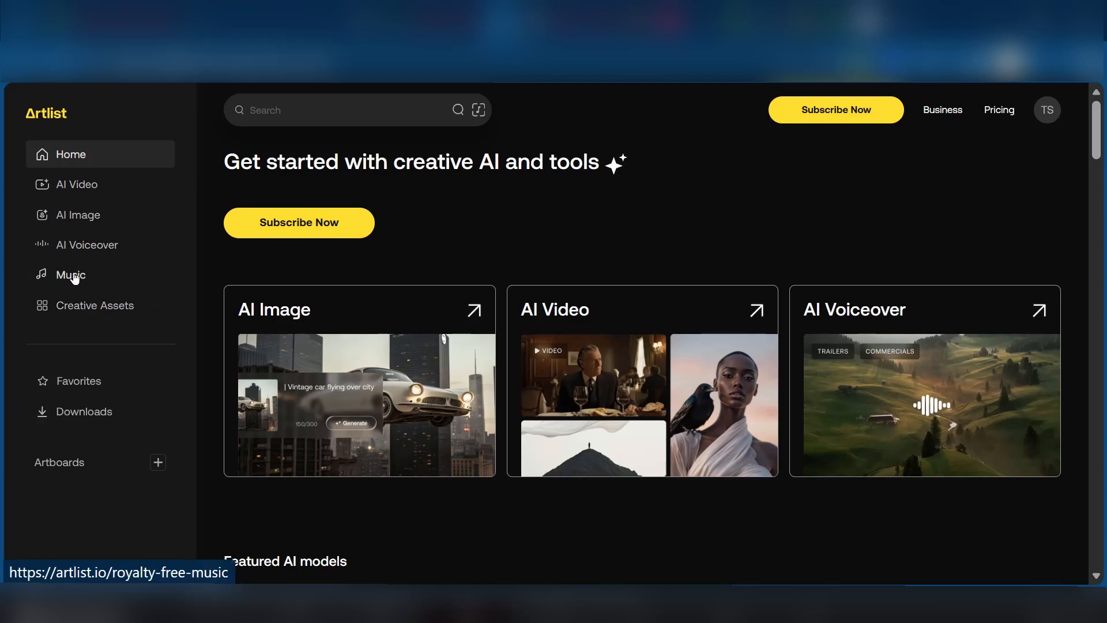
Open the Music library and close the playback bar that appears
click(75, 281)
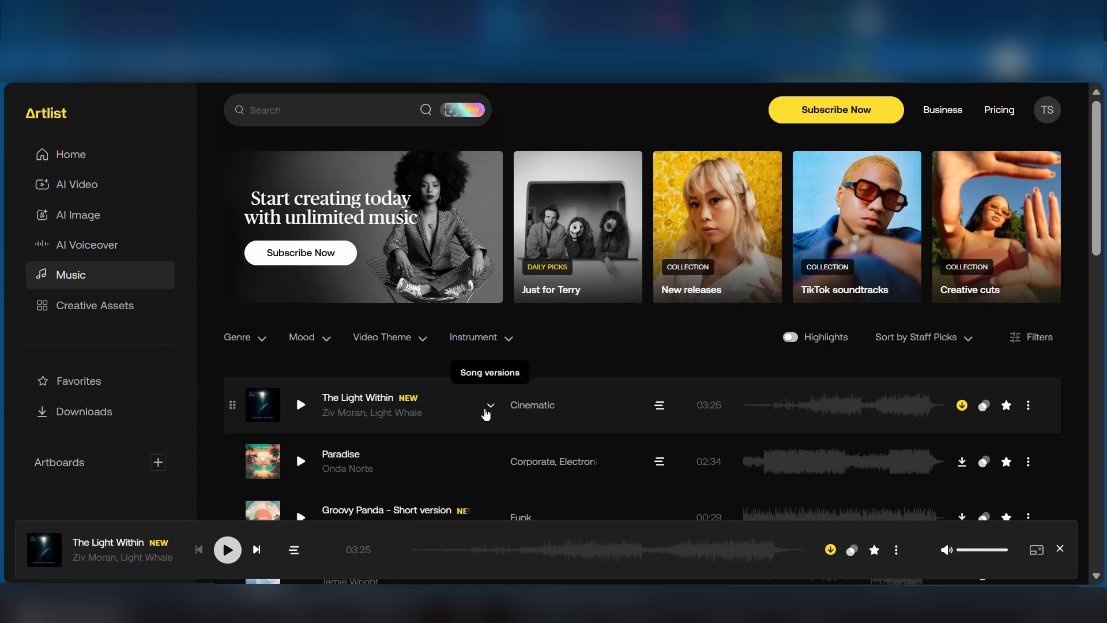
scroll(491, 411, down, 2)
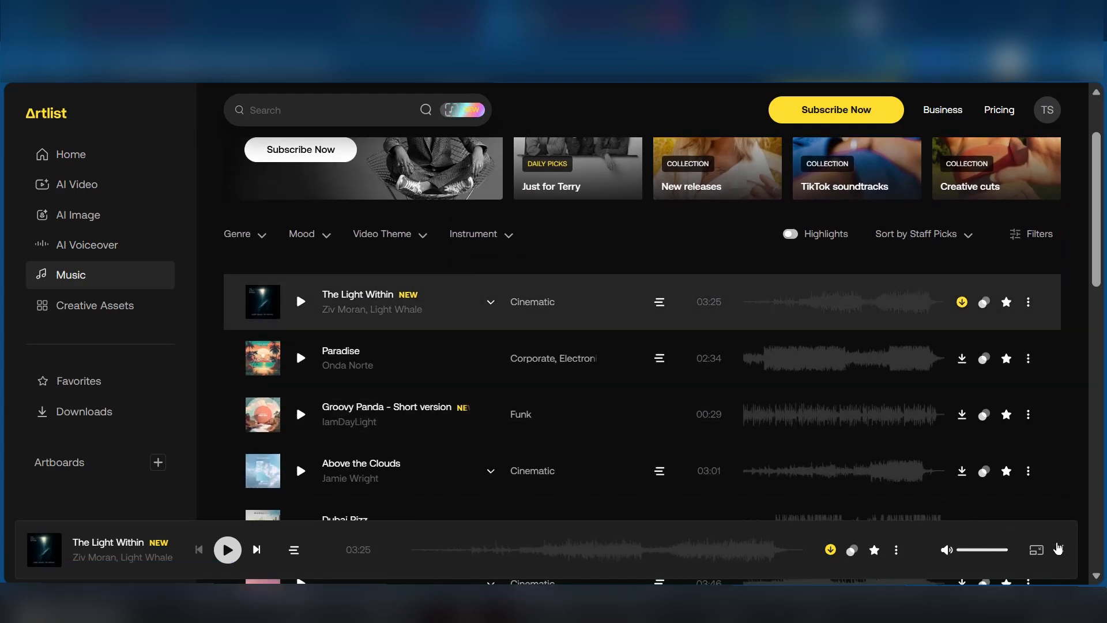
click(1060, 549)
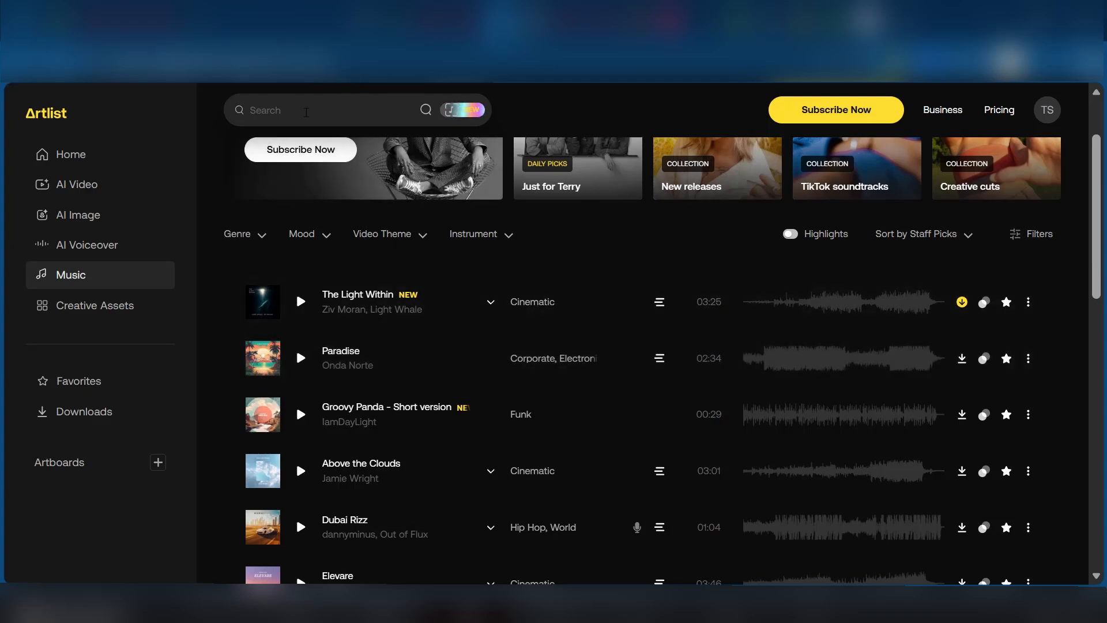
Browse the search suggestions and the list of music tracks
click(306, 112)
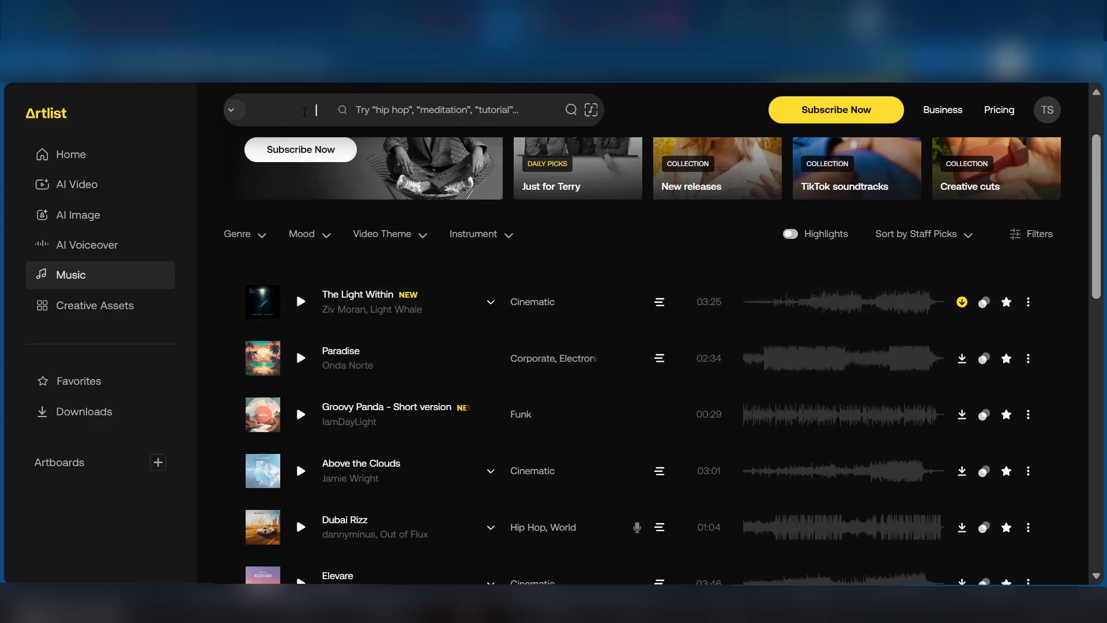
click(213, 109)
scroll(404, 375, down, 3)
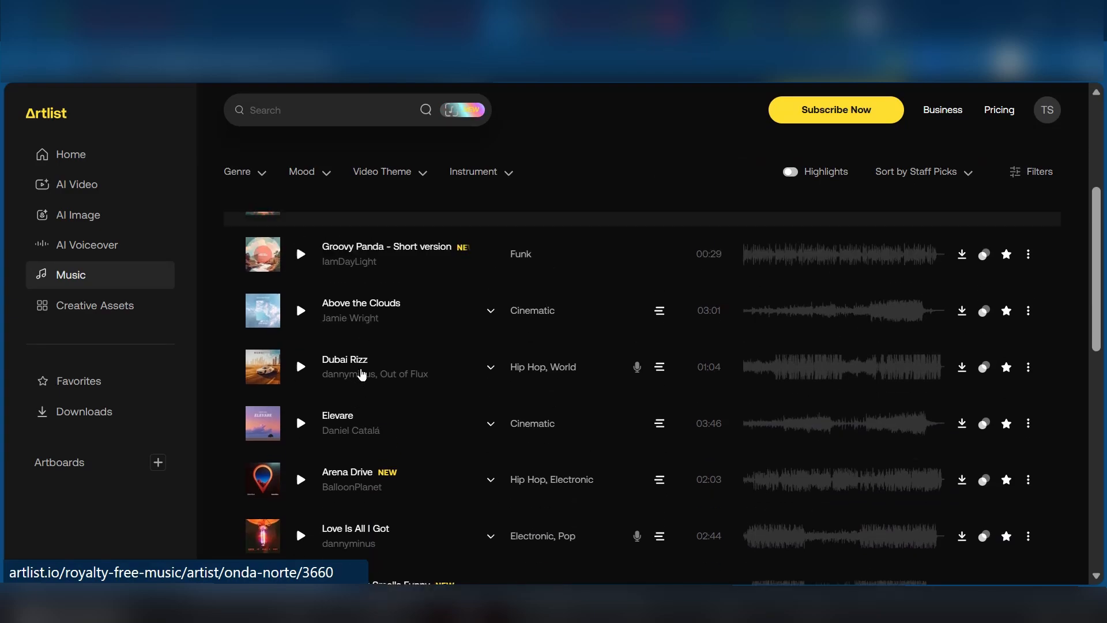
scroll(362, 374, up, 5)
scroll(316, 415, down, 2)
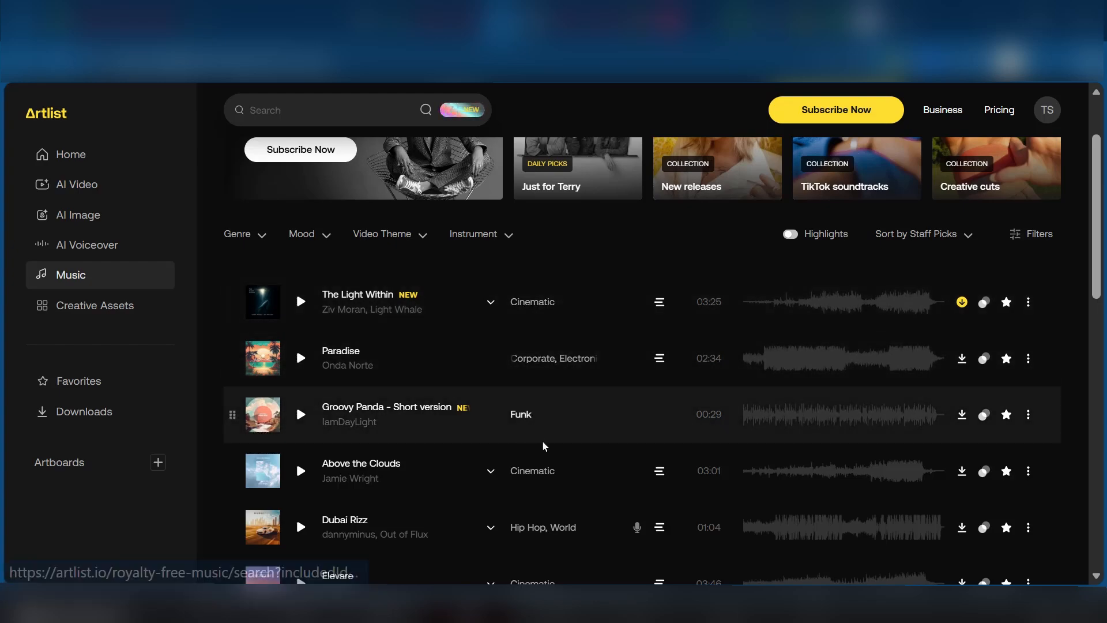
scroll(550, 484, down, 2)
scroll(513, 403, up, 3)
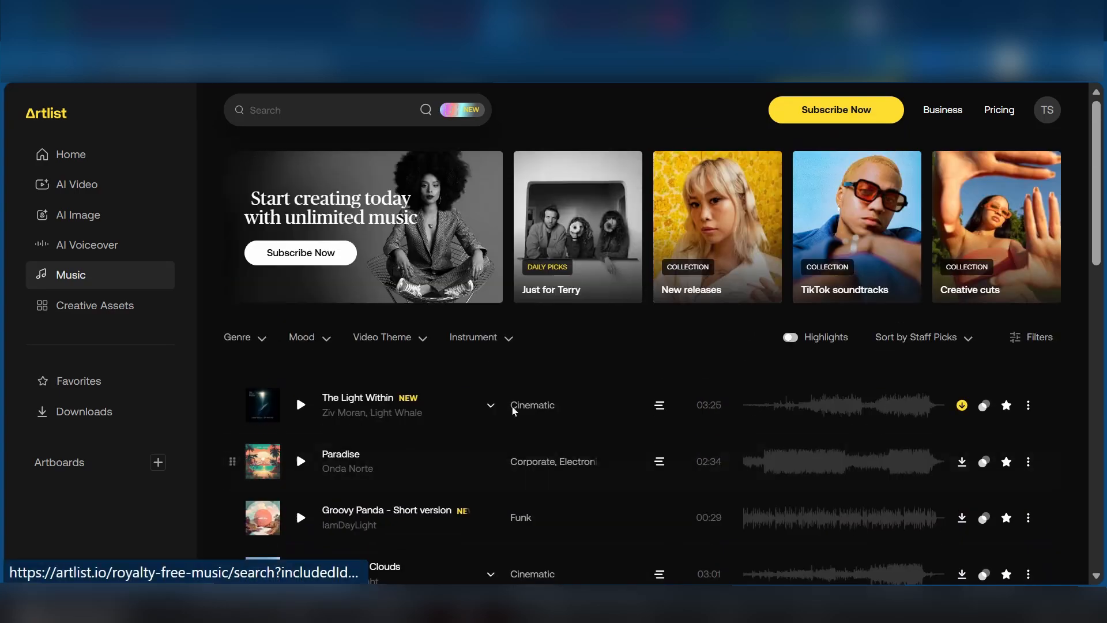
Examine the Genre, Mood, Video Theme and Instrument filter options
click(263, 340)
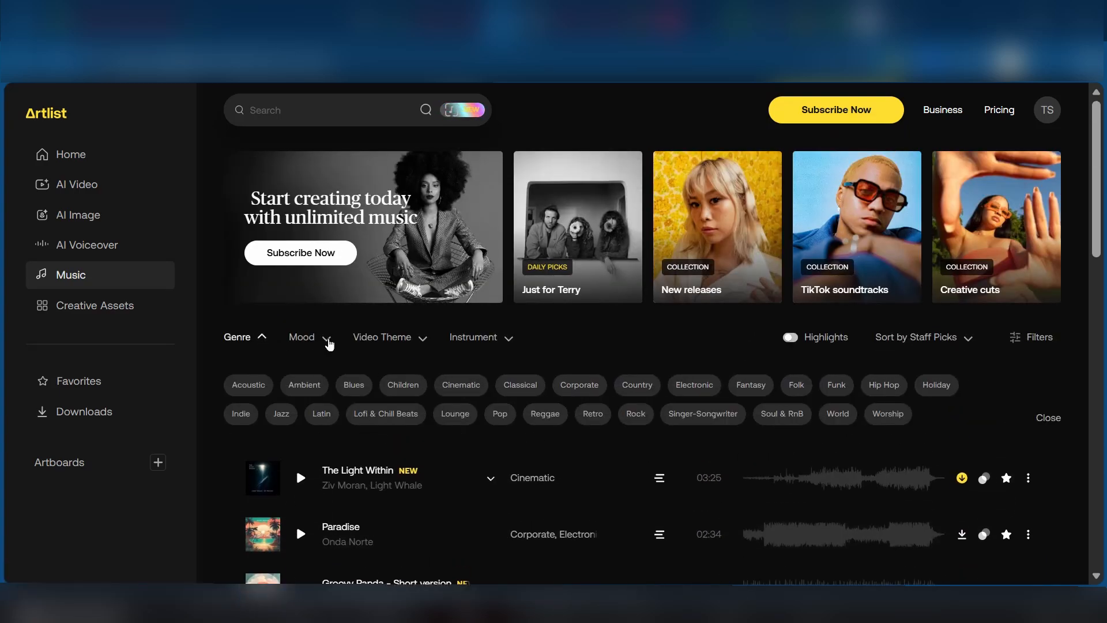
click(328, 343)
click(422, 339)
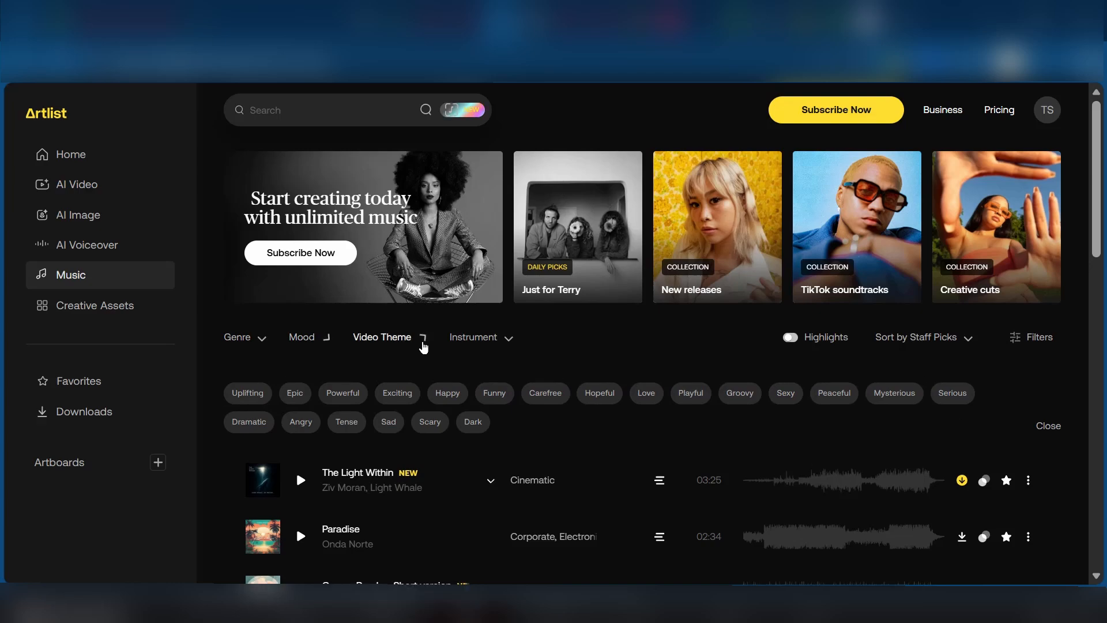
click(508, 338)
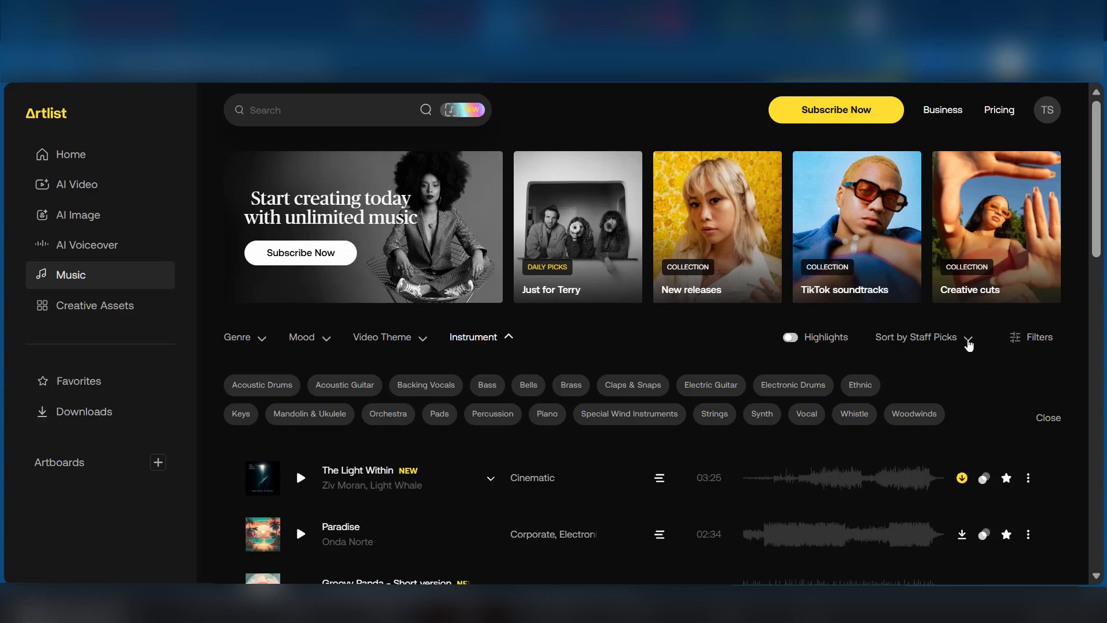
Examine the sort options and the extra filters for vocals, duration, BPM and stems
click(968, 341)
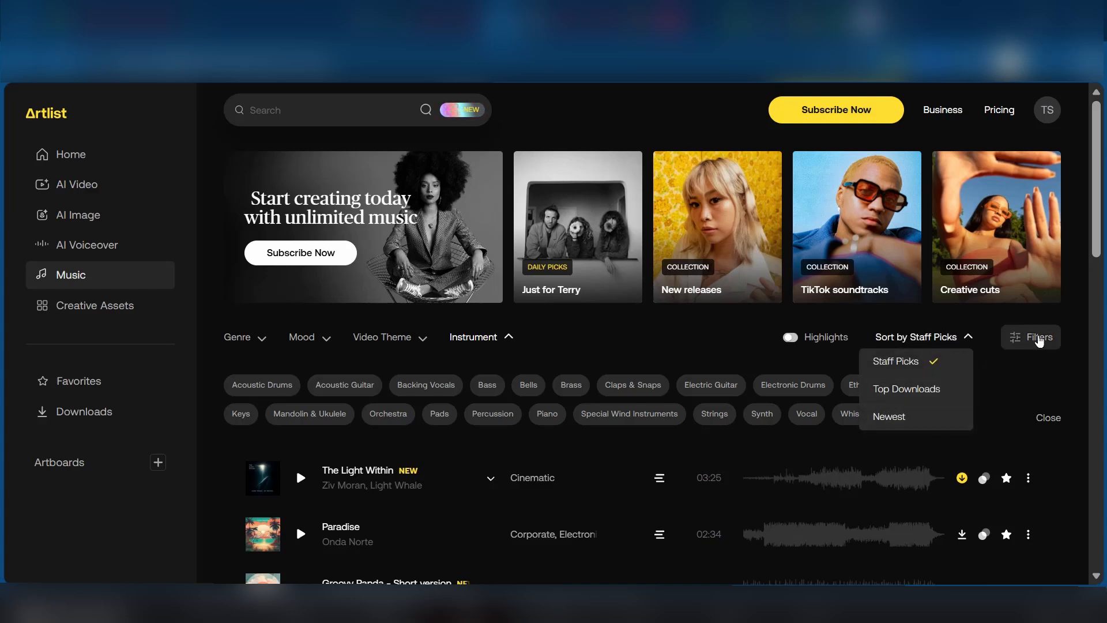
click(1039, 341)
click(1039, 340)
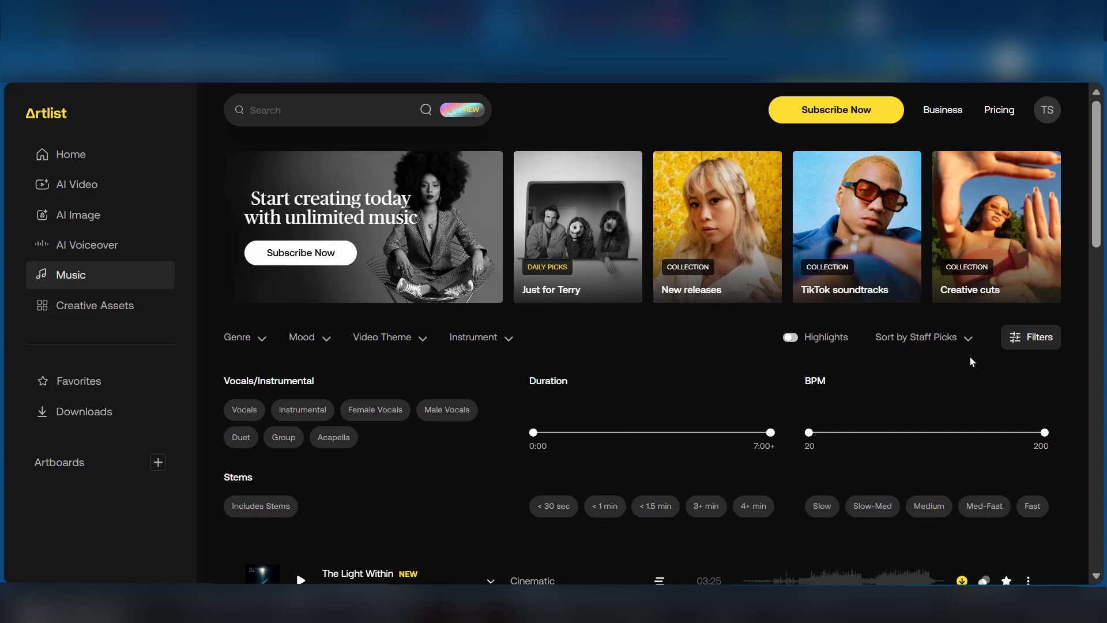
scroll(791, 449, down, 2)
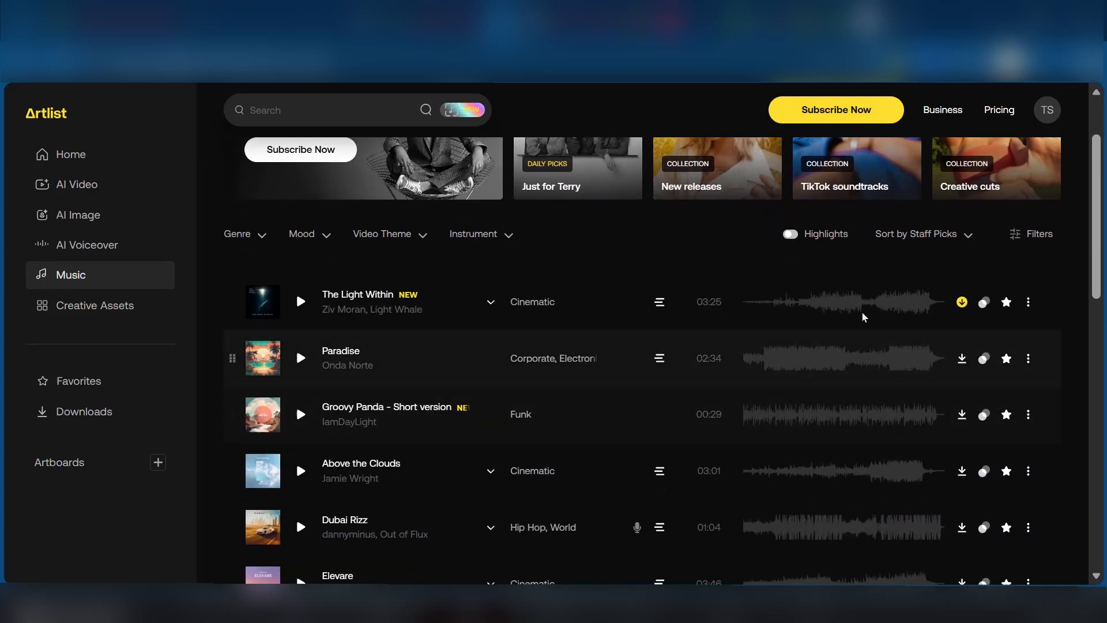
click(1027, 241)
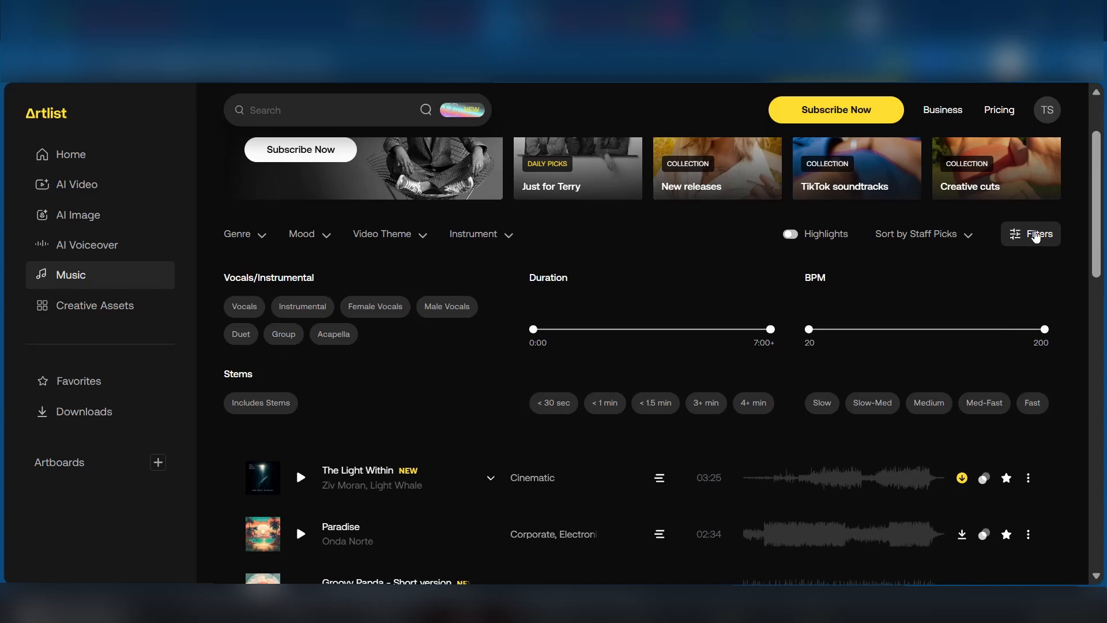
click(1042, 240)
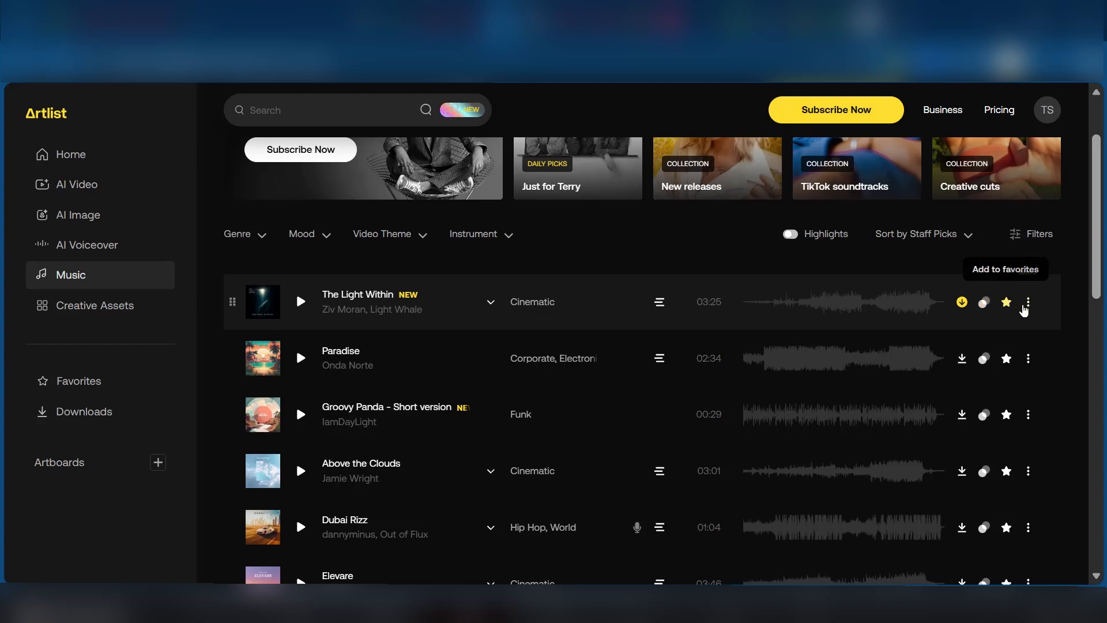
Examine the track's more-options menu for adding to an artboard and sharing the song
click(1029, 303)
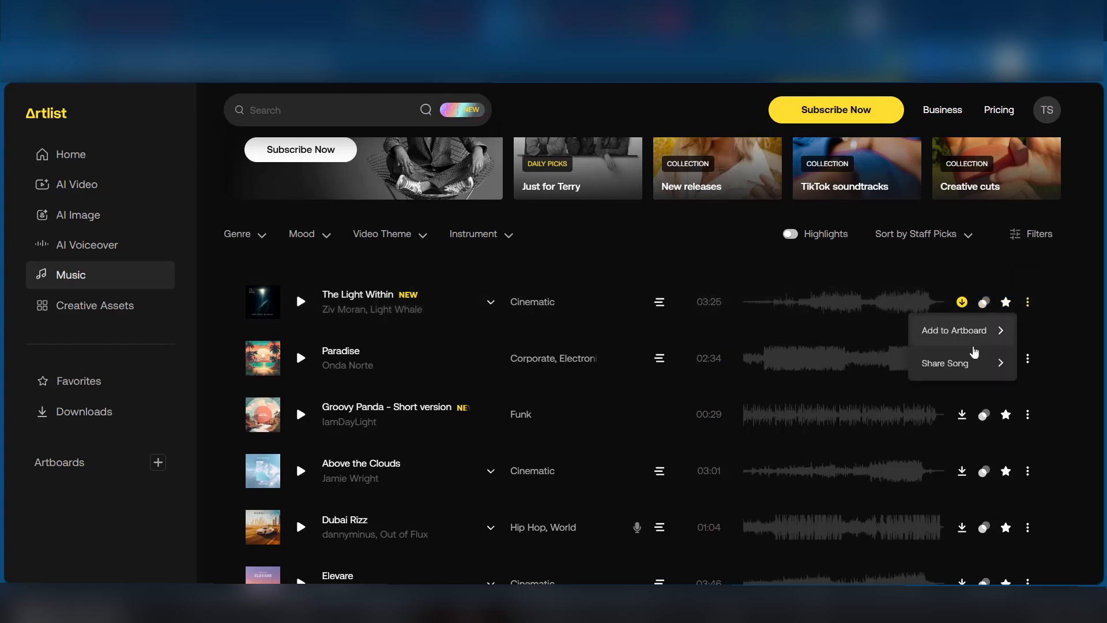
mouse_move(957, 333)
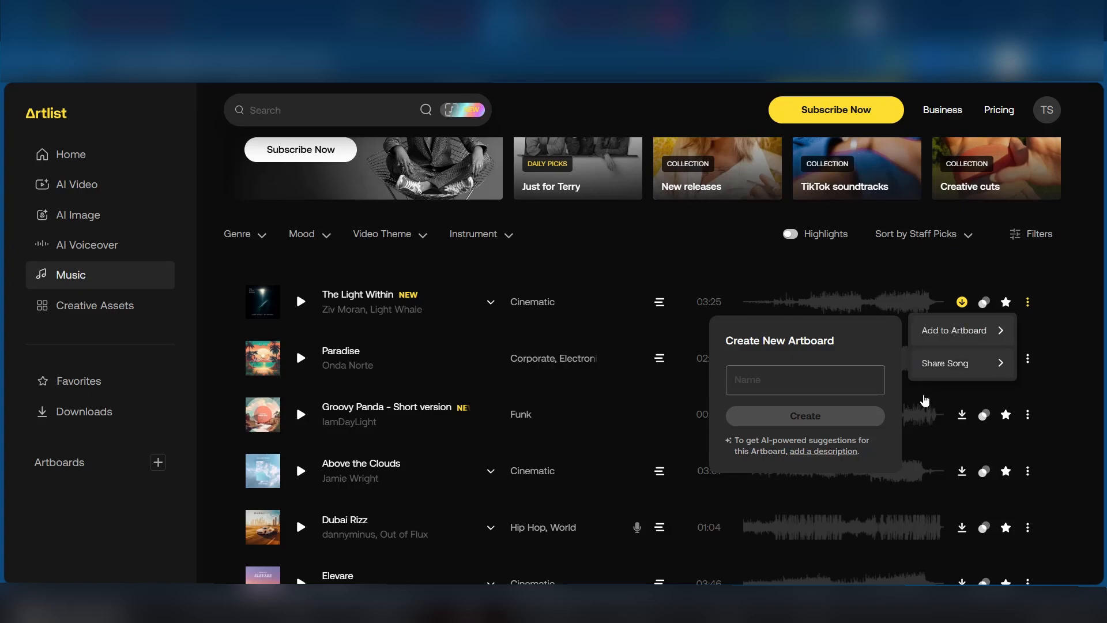
mouse_move(975, 366)
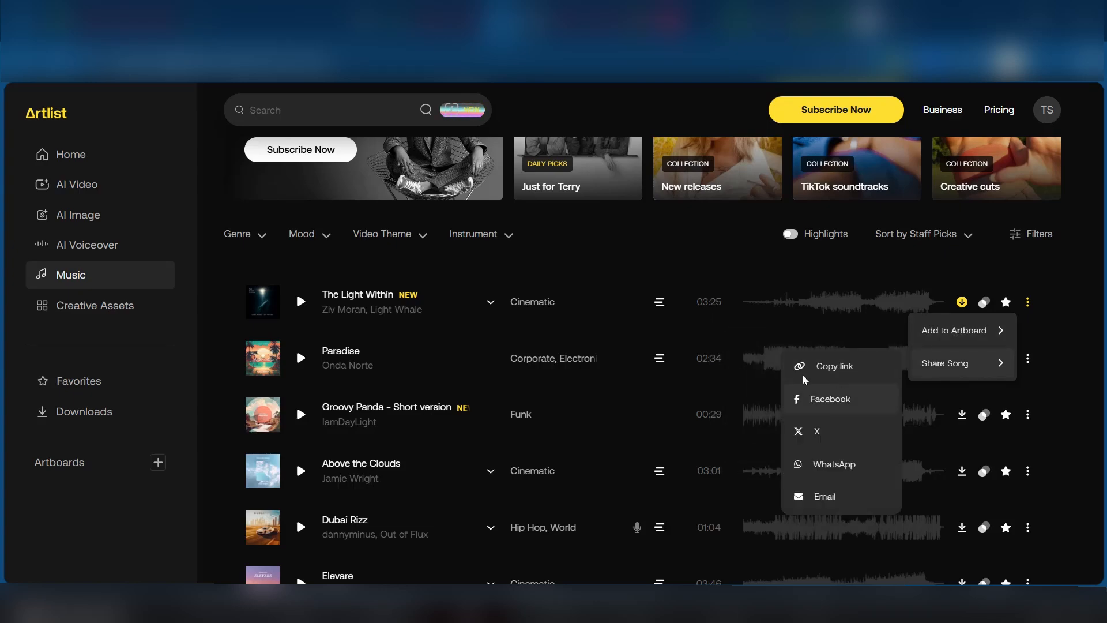
click(640, 235)
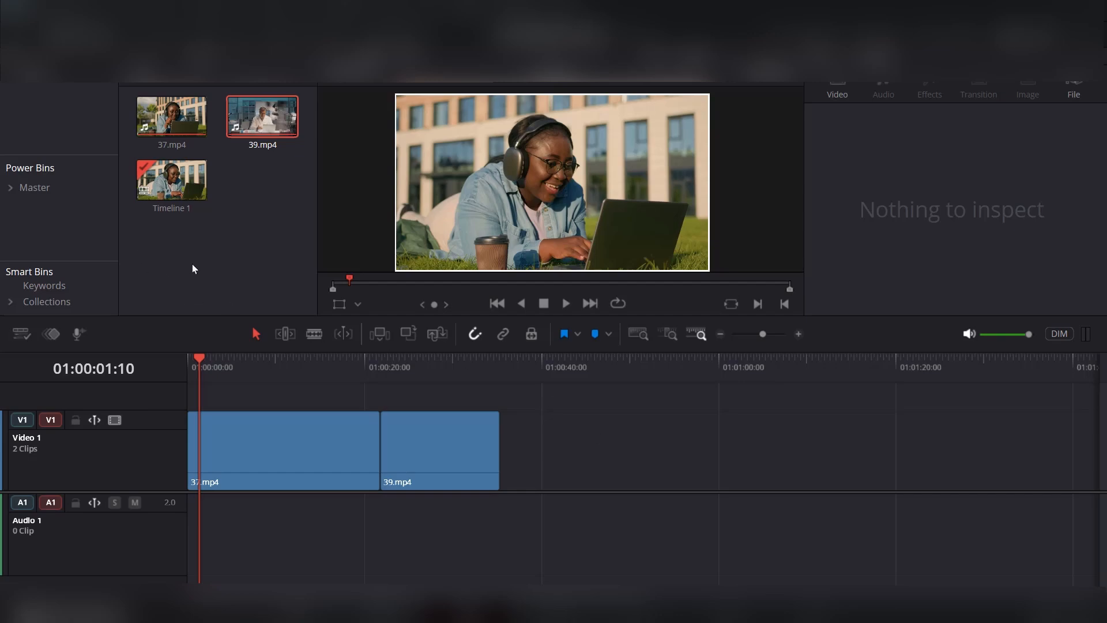
Shorten the 37.mp4 clip on the timeline and move 39.mp4 back to sit right after it
click(231, 267)
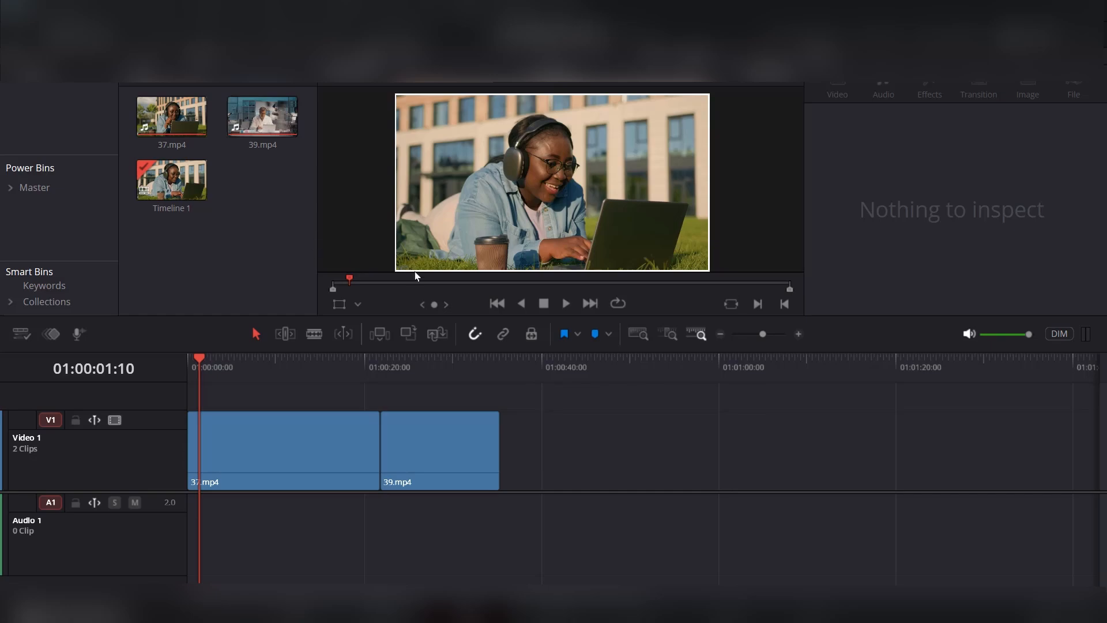
click(373, 453)
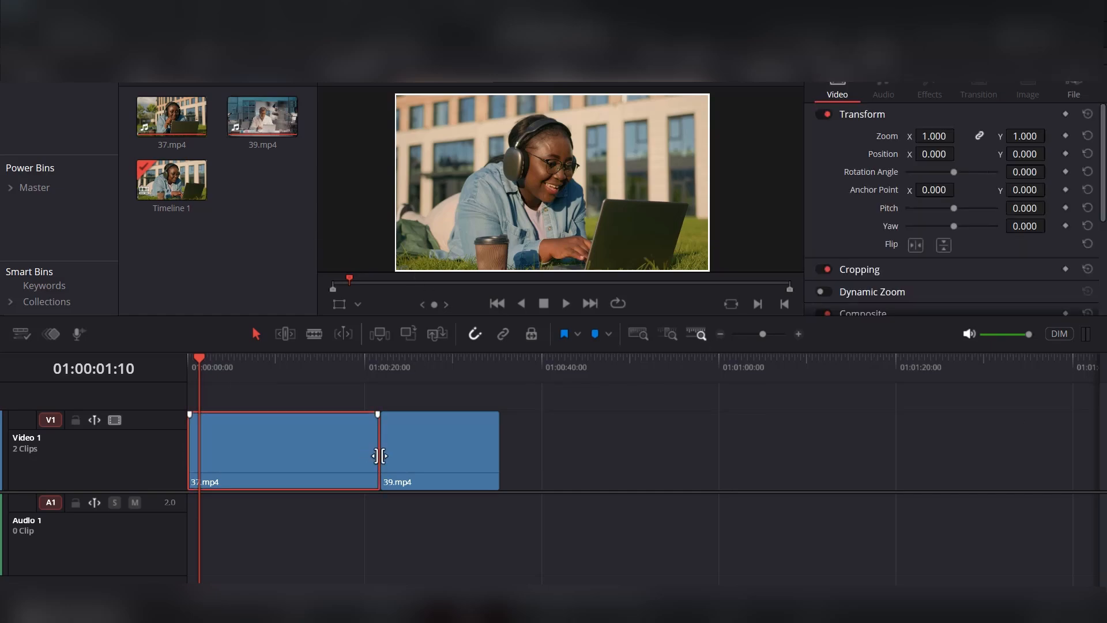
drag(376, 453, 261, 452)
drag(436, 470, 341, 461)
mouse_move(260, 454)
mouse_down()
mouse_move(251, 452)
mouse_move(277, 444)
mouse_up()
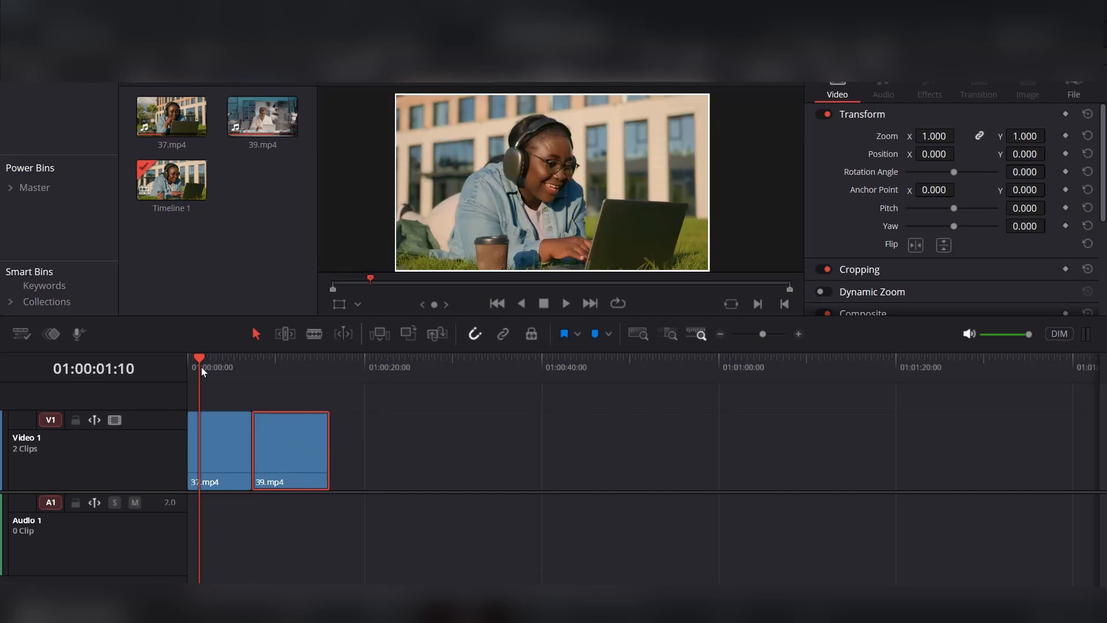
Play back the edited timeline with the music track to review it
drag(200, 366, 286, 387)
key(Home)
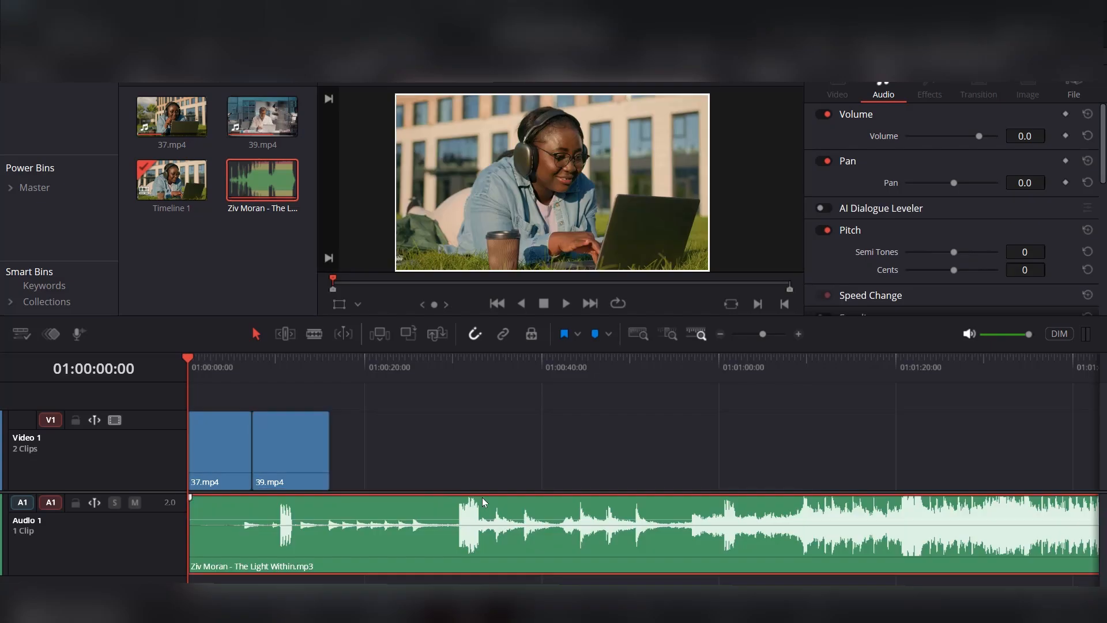
click(222, 362)
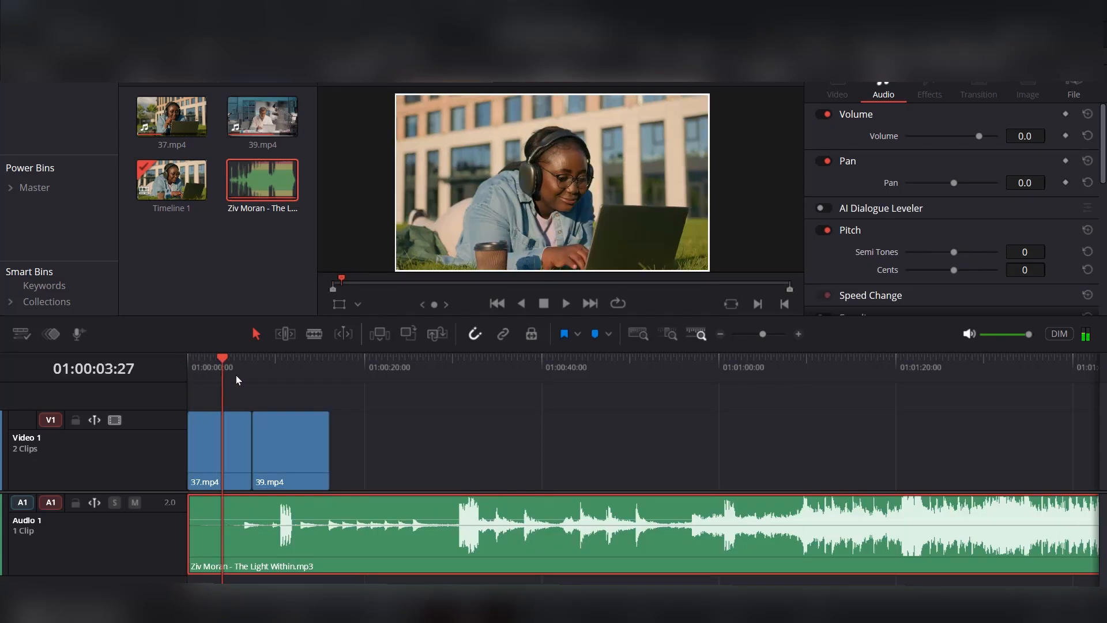
click(327, 365)
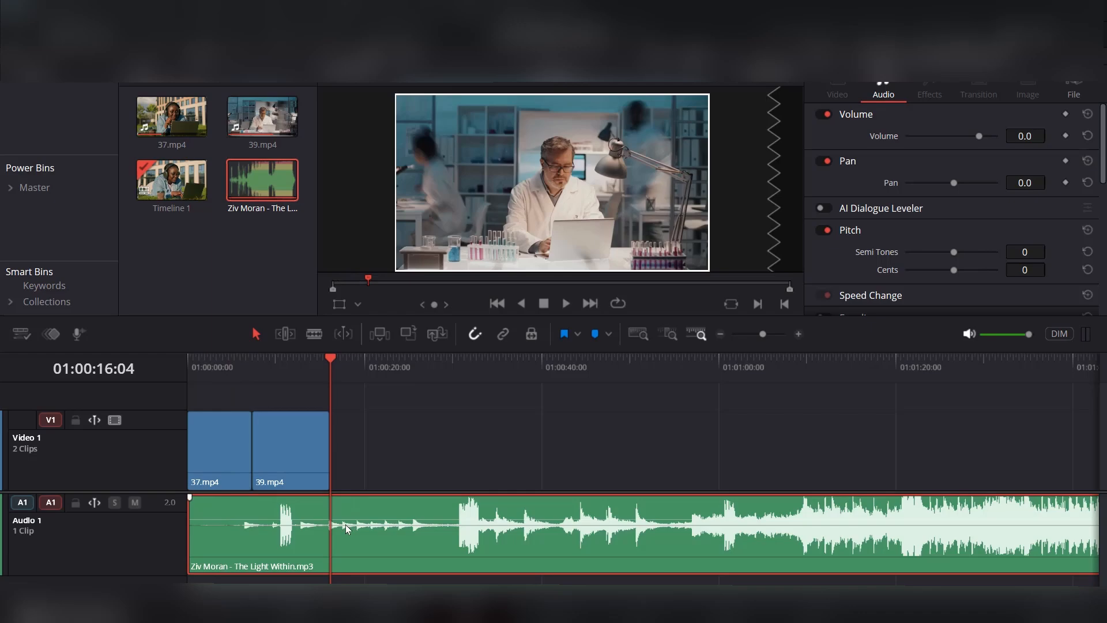
scroll(627, 525, down, 5)
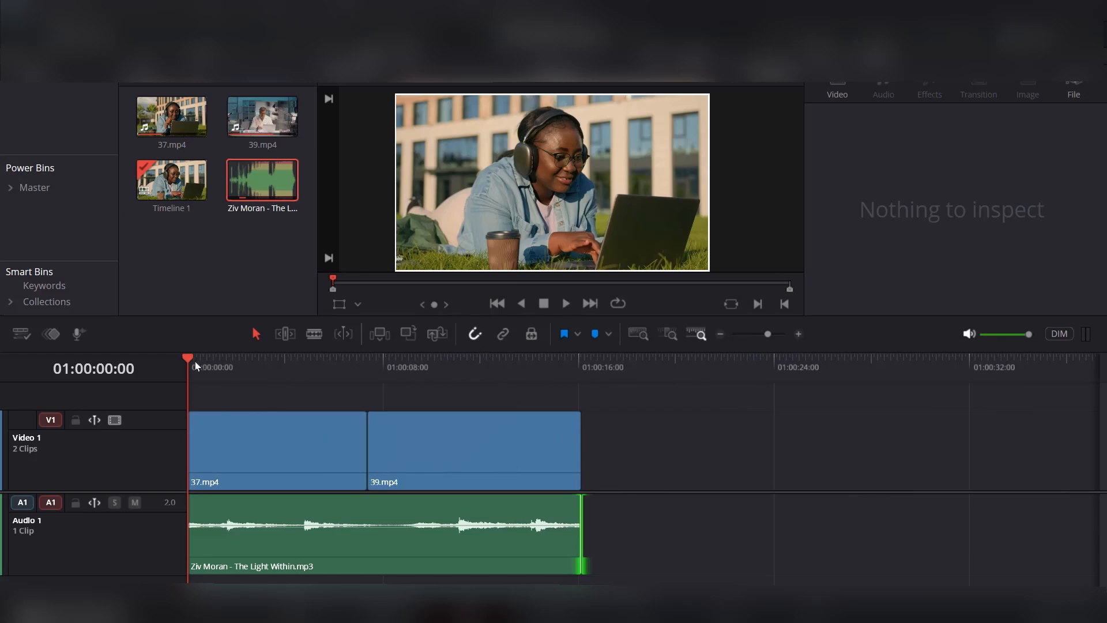
key(space)
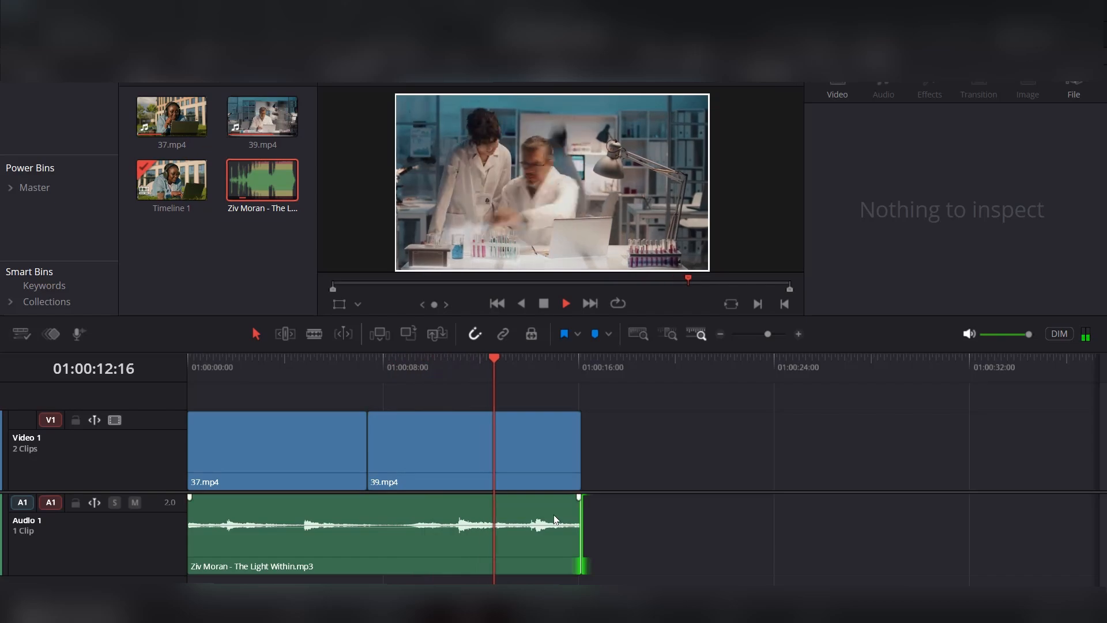
key(space)
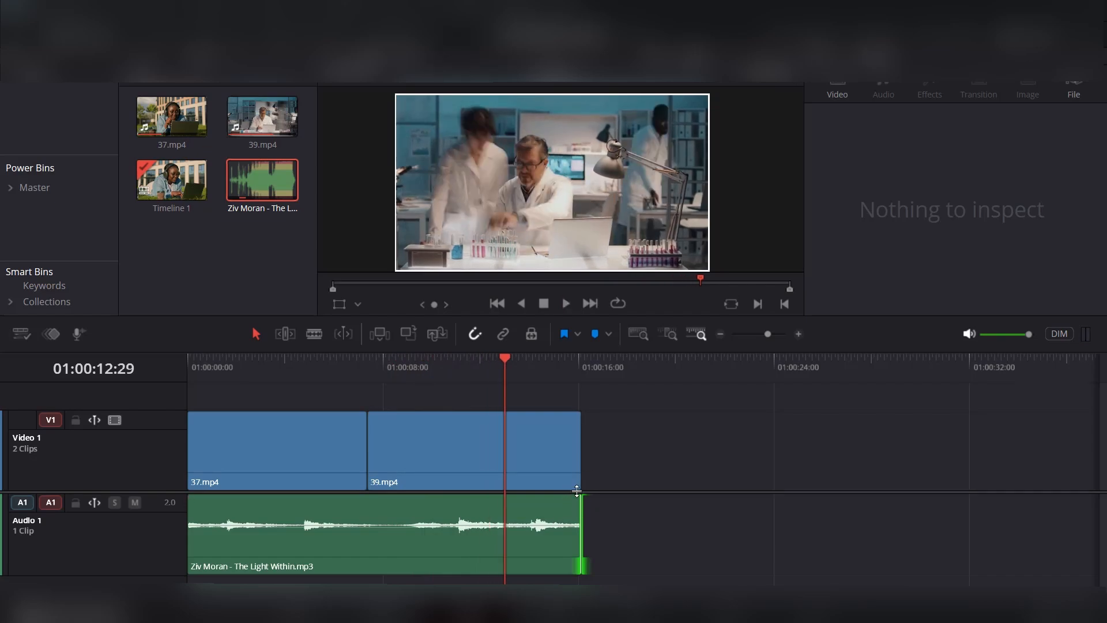
Add a short fade-out at the end and a fade-in at the start of the music clip
drag(579, 496, 554, 497)
drag(193, 499, 199, 499)
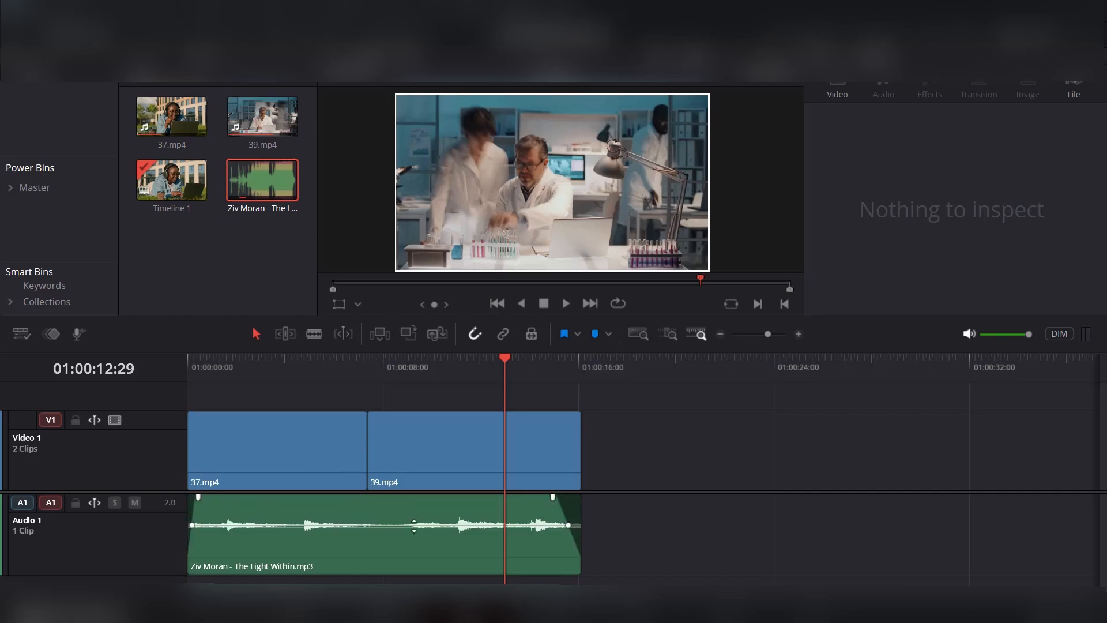
mouse_move(414, 524)
mouse_down()
mouse_move(414, 510)
mouse_move(414, 539)
mouse_move(413, 525)
mouse_up()
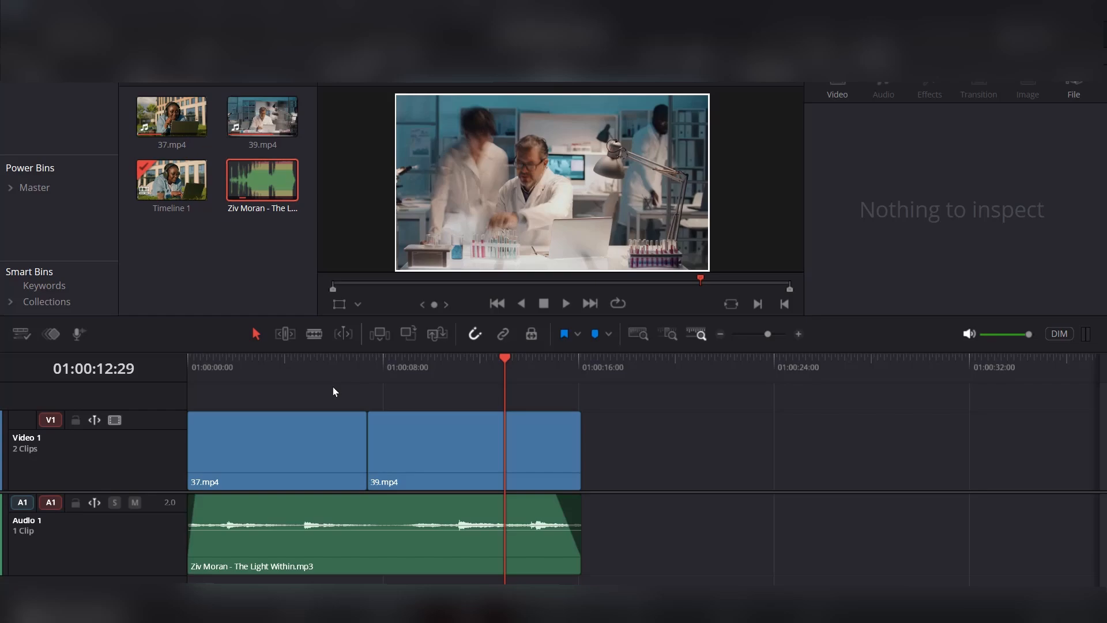
click(464, 363)
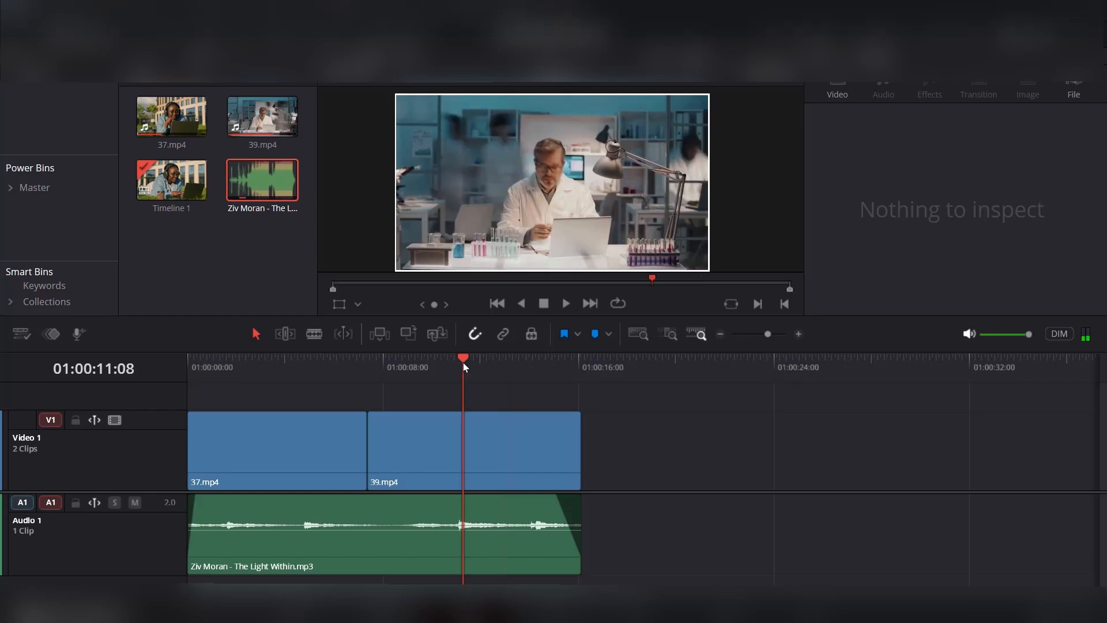